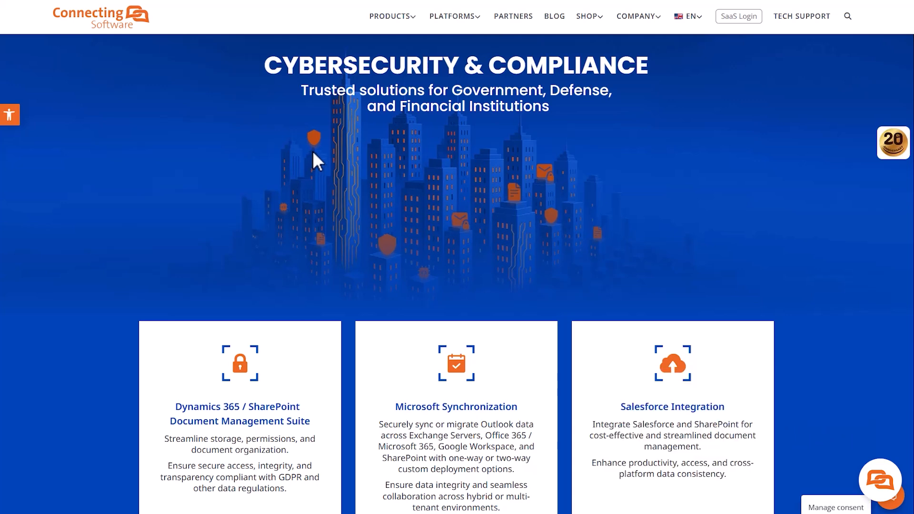
# Open the Exchange Server Sync pricing, compare the Self-hosted plans, then return to the SaaS $0 15-day Free Trial.
pyautogui.moveTo(412, 25)
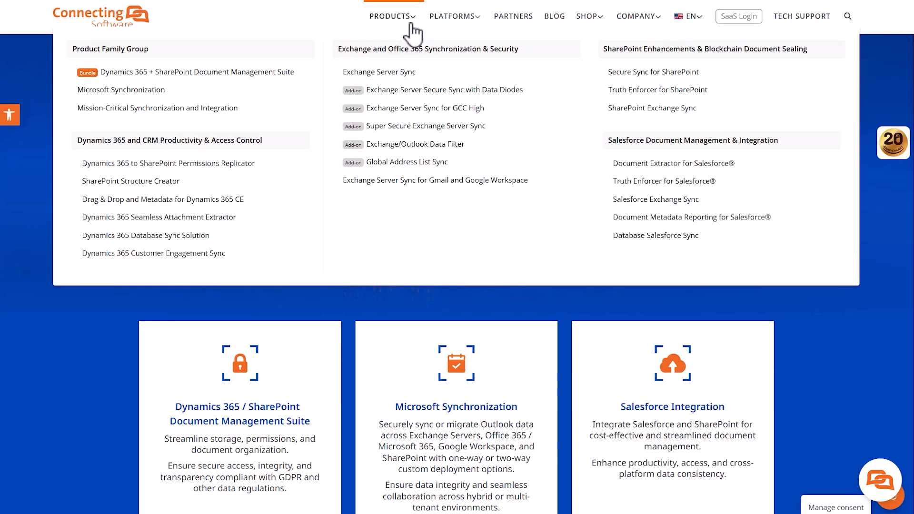
pyautogui.click(421, 81)
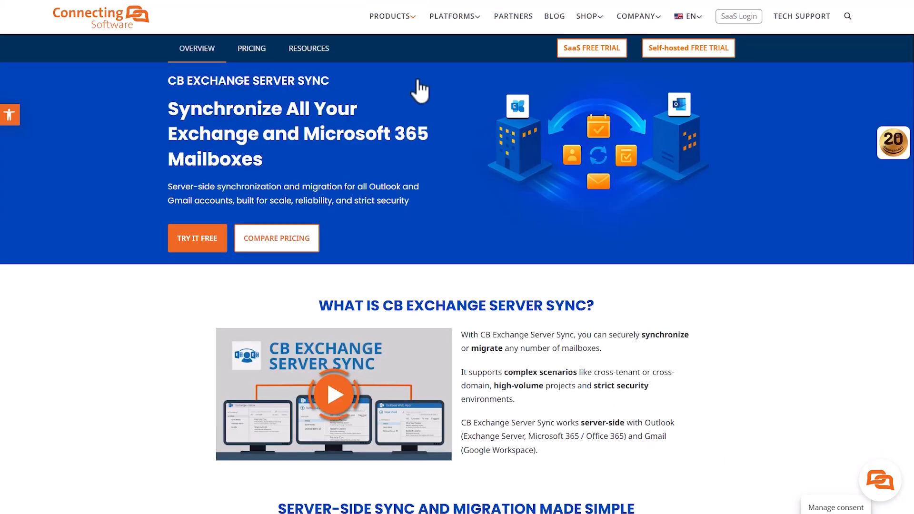
pyautogui.click(276, 238)
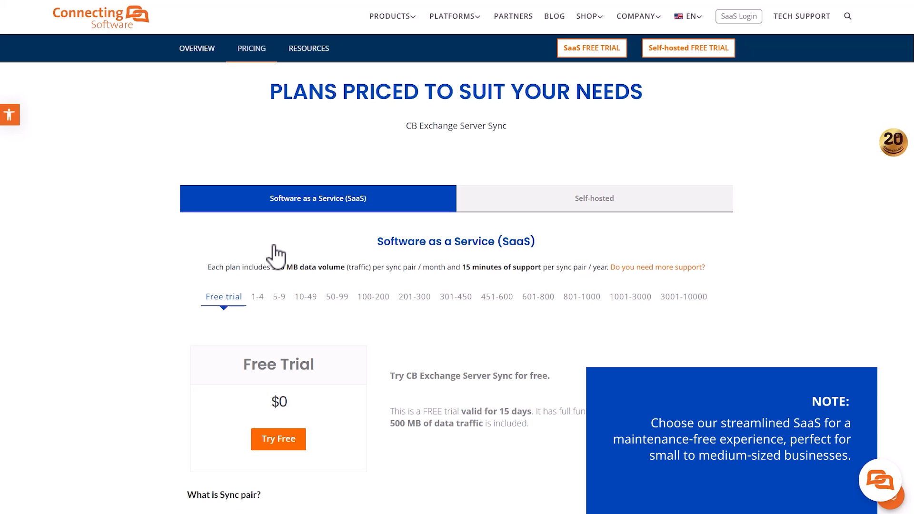
pyautogui.click(561, 208)
pyautogui.scroll(-2, 837, 286)
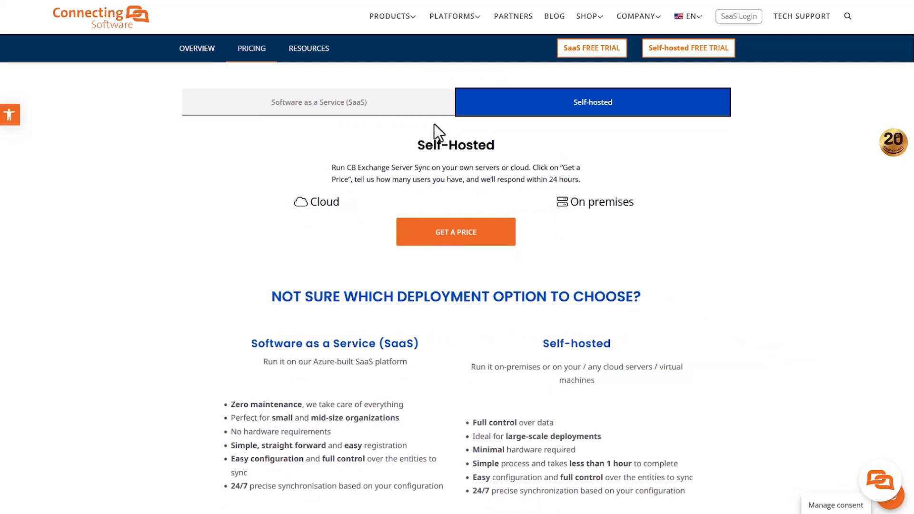
pyautogui.click(431, 109)
pyautogui.scroll(2, 286, 214)
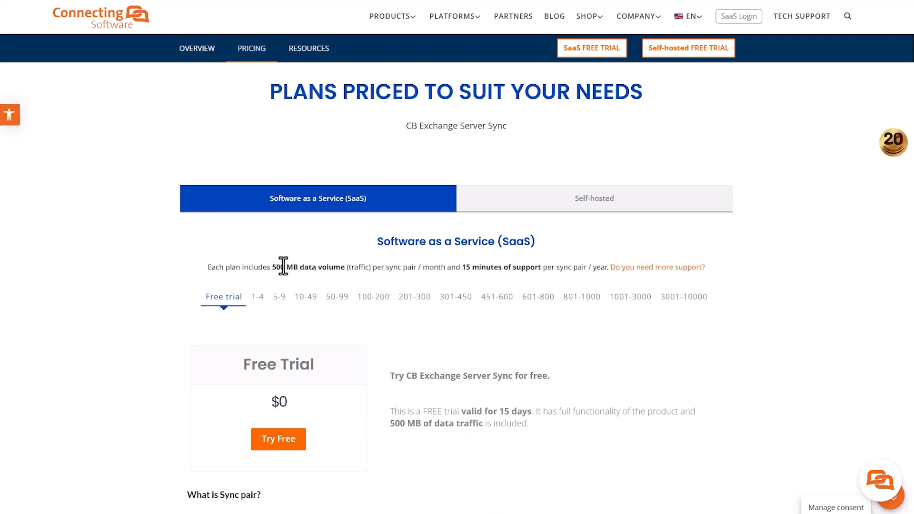
# Add the free CB Exchange Server Sync trial ($0.00) to the cart and proceed to checkout.
pyautogui.click(281, 448)
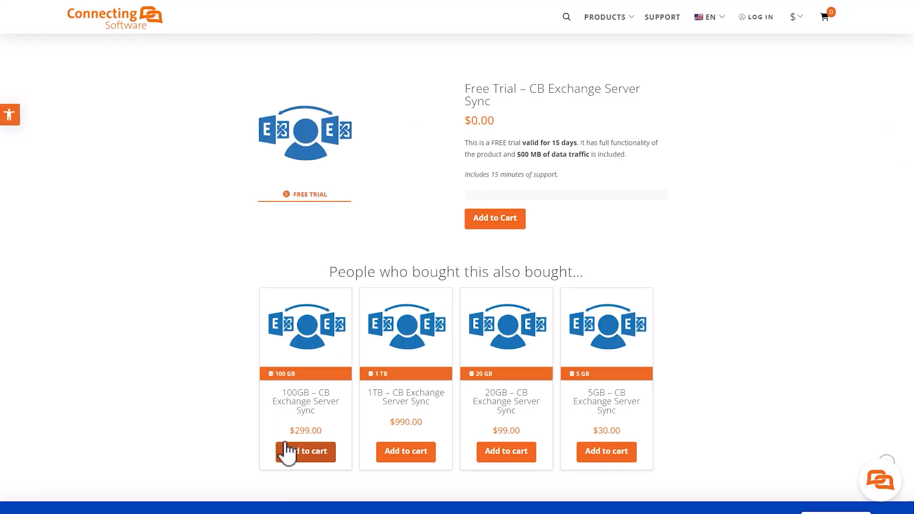
pyautogui.click(496, 226)
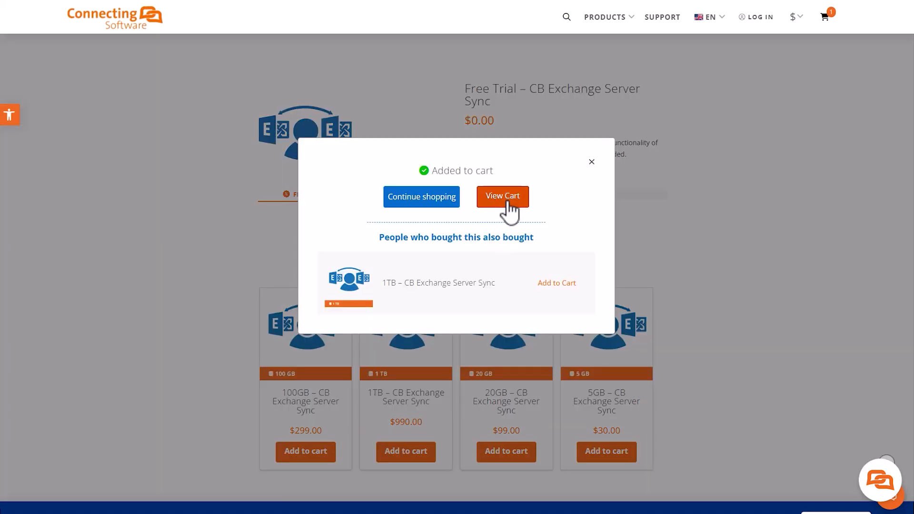
pyautogui.click(503, 197)
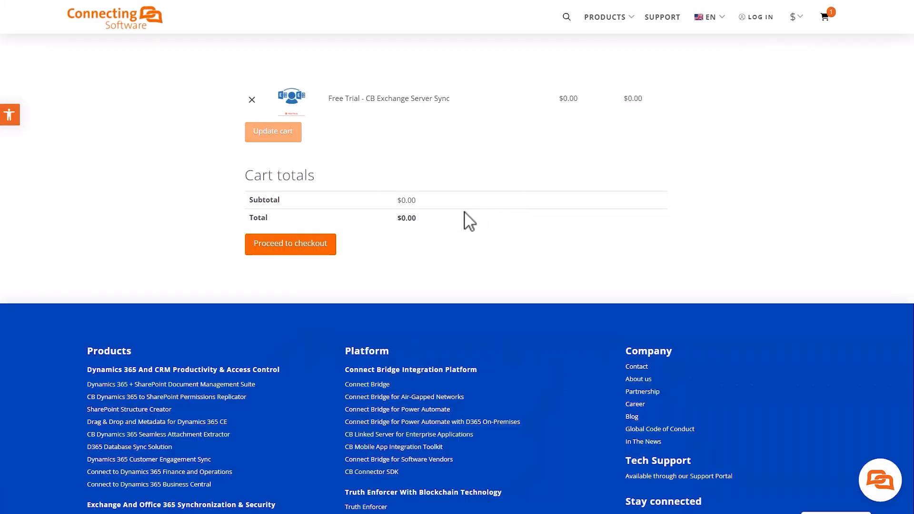
pyautogui.click(312, 253)
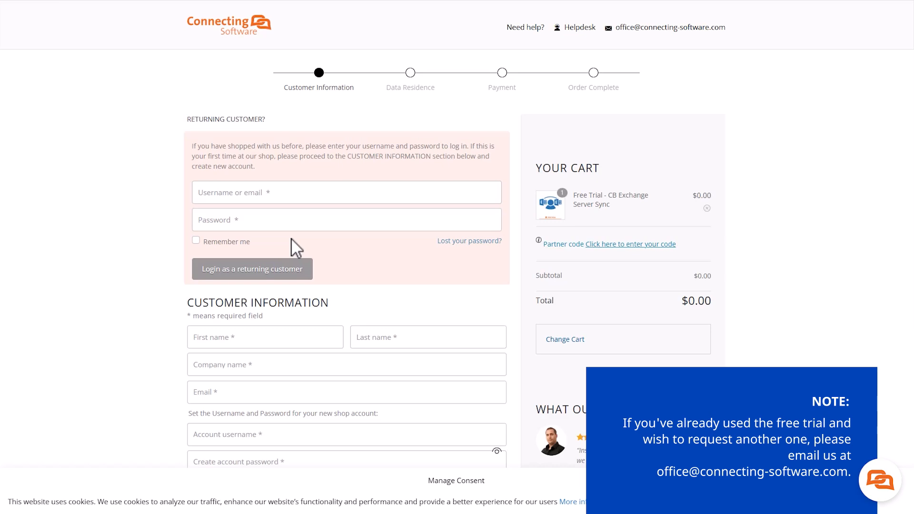
# Fill in the customer's first and last name, company, e-mail and a new shop account password.
pyautogui.scroll(-1, 243, 305)
pyautogui.click(236, 292)
pyautogui.write('Admin')
pyautogui.press('Tab')
pyautogui.write('A')
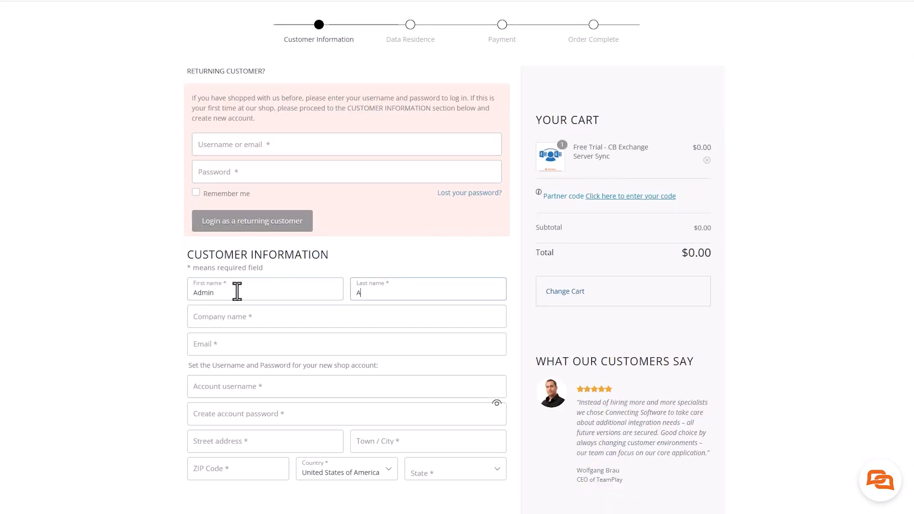
pyautogui.write('dmin')
pyautogui.press('Tab')
pyautogui.write('Connecting Software Inc.')
pyautogui.press('Tab')
pyautogui.click(304, 415)
pyautogui.write('••••••••••••••••••••••')
pyautogui.click(262, 457)
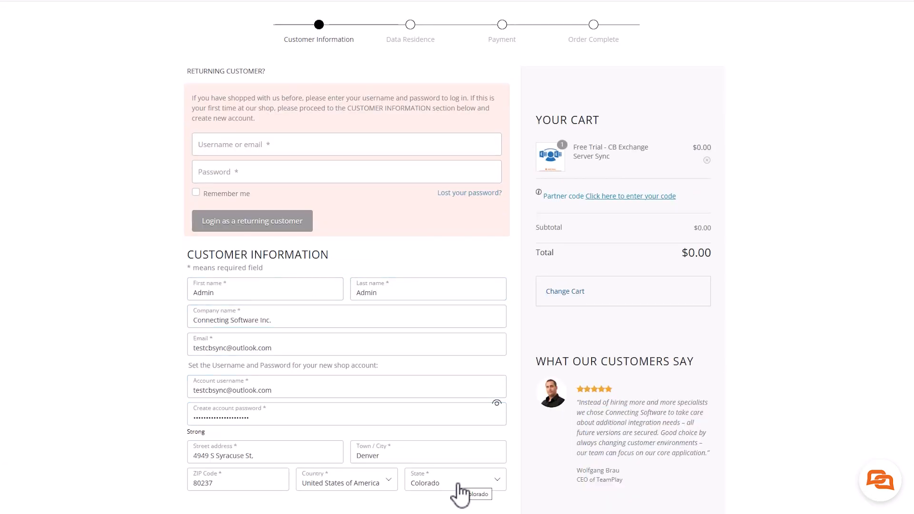
pyautogui.scroll(-3, 455, 485)
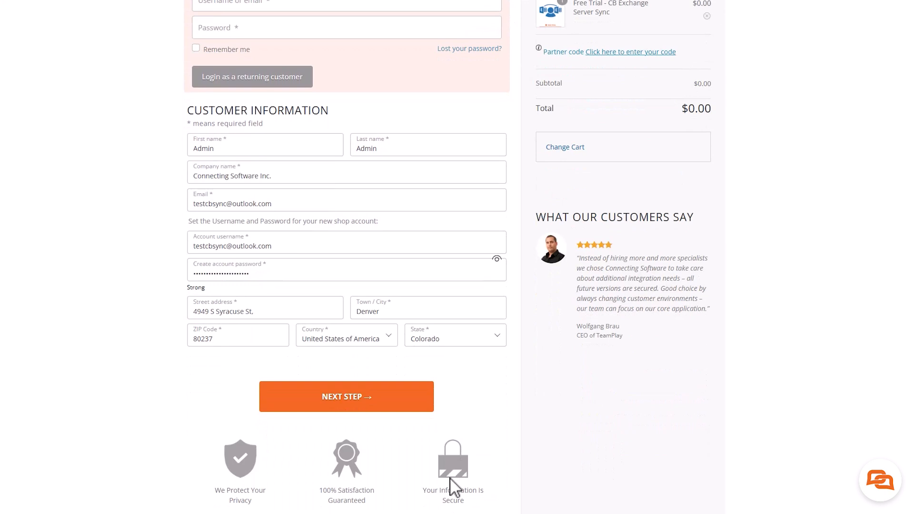
pyautogui.click(342, 398)
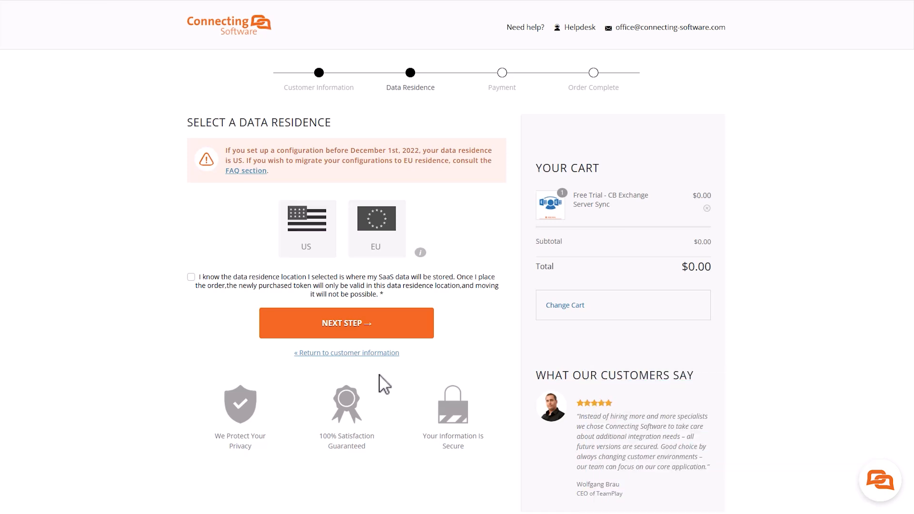
# Choose US data residence, acknowledge the storage location, and place the free trial order.
pyautogui.click(295, 238)
pyautogui.click(191, 277)
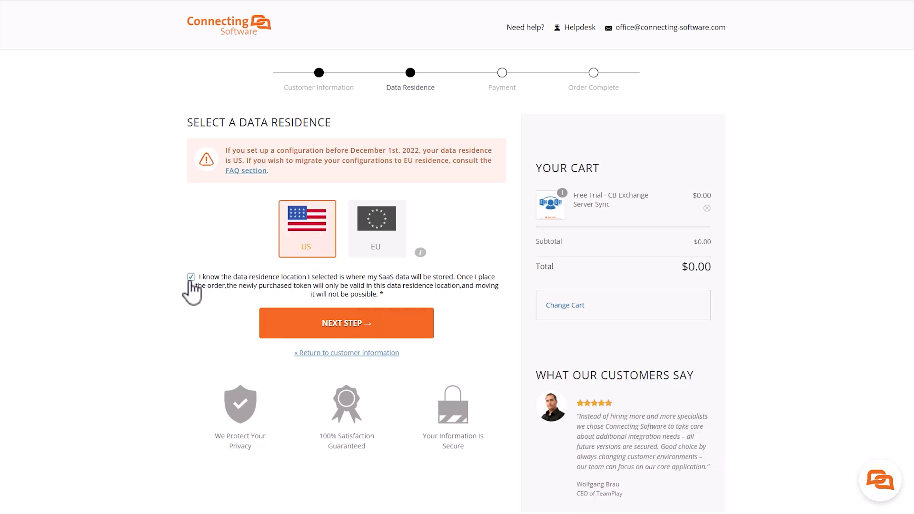
pyautogui.click(367, 329)
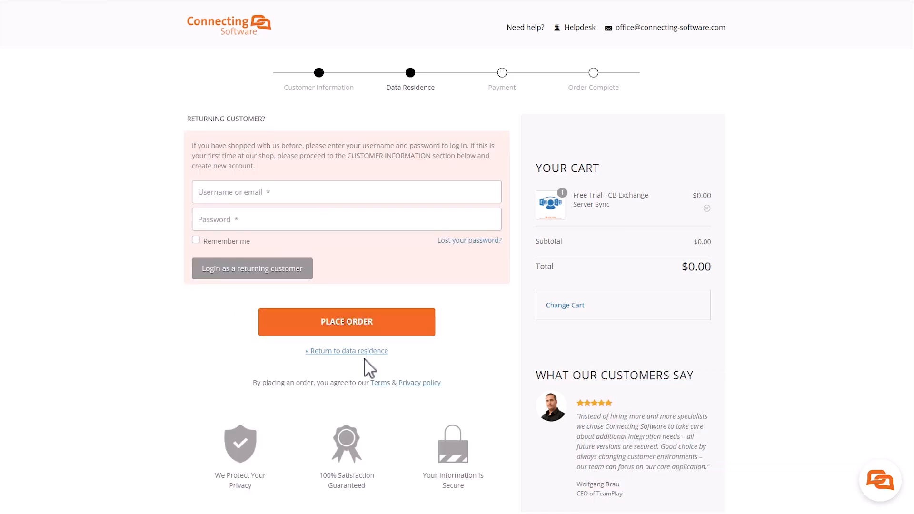
pyautogui.click(367, 328)
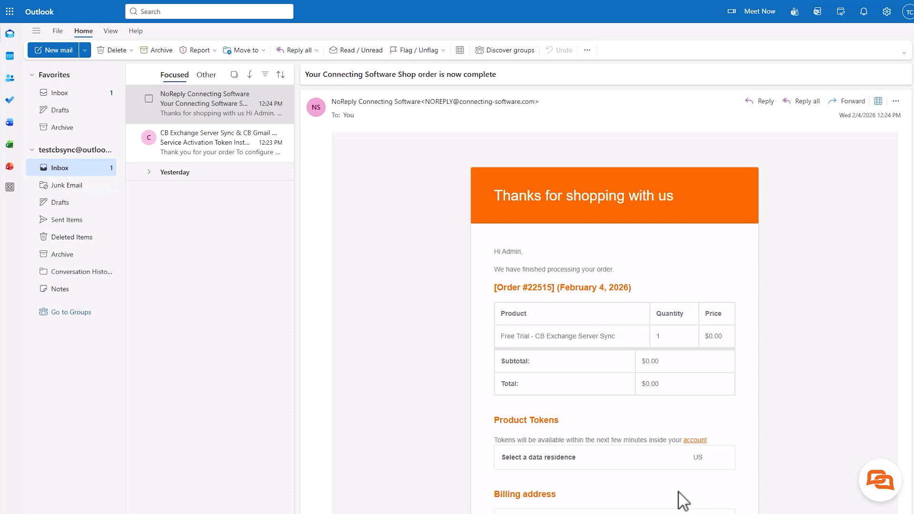
# Open the 'Service Activation Token Instructions' e-mail and follow its 'Complete your registration' link.
pyautogui.click(241, 153)
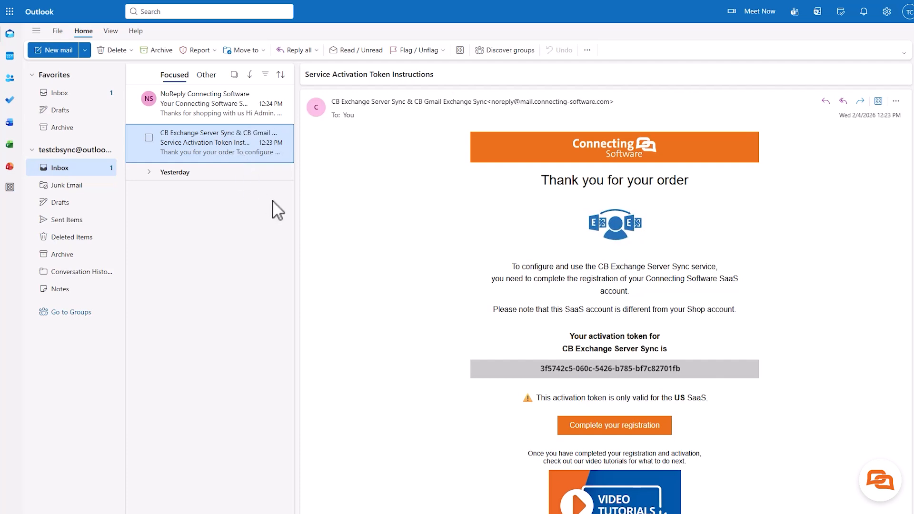
pyautogui.click(645, 428)
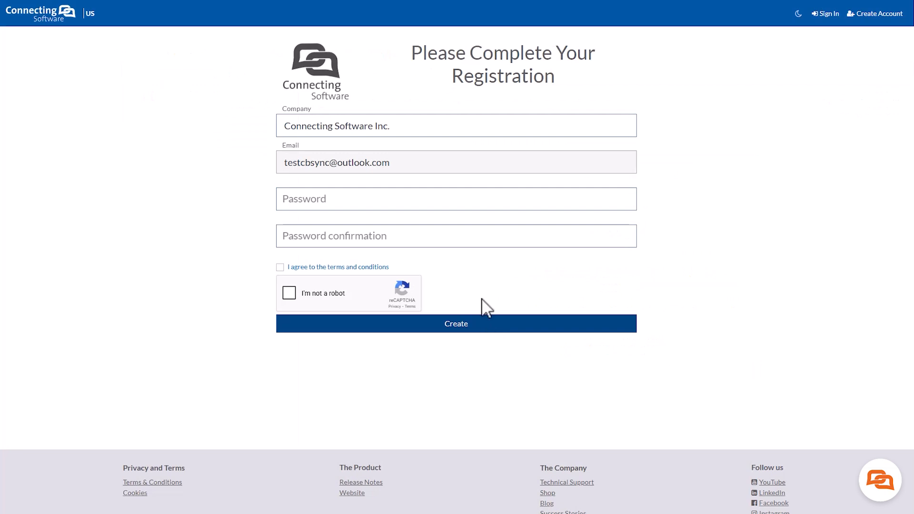
# Paste and confirm the account password, accept the terms and reCAPTCHA, and create the SaaS account.
pyautogui.click(404, 196)
pyautogui.hotkey('ctrl', 'v')
pyautogui.click(415, 230)
pyautogui.hotkey('ctrl', 'v')
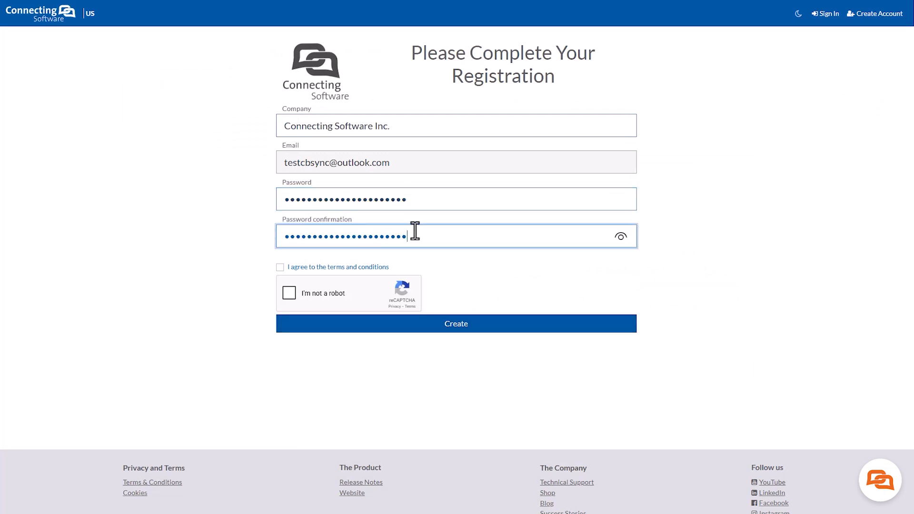
pyautogui.click(280, 267)
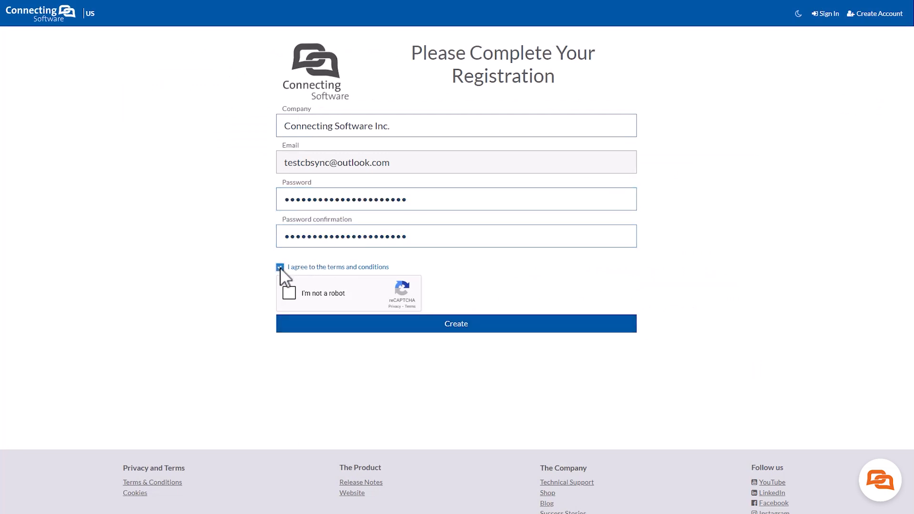
pyautogui.click(290, 293)
pyautogui.click(481, 327)
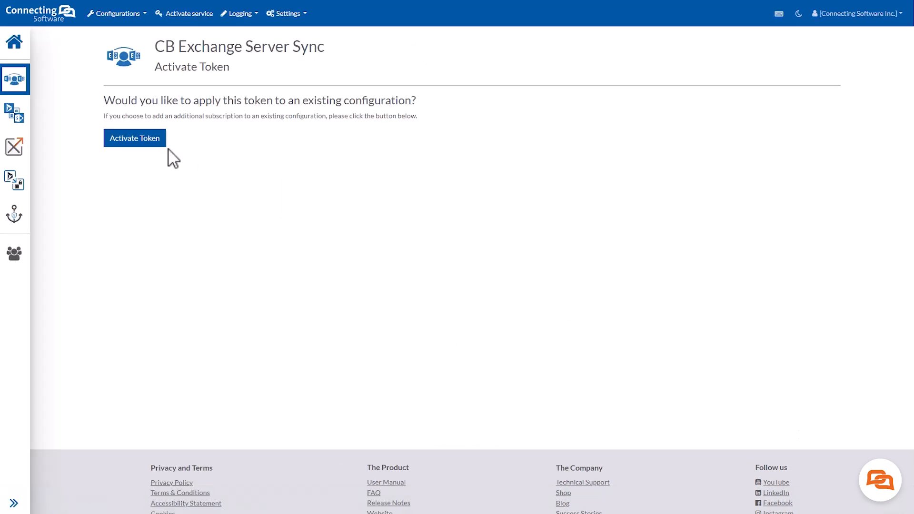
# Activate the trial token and dismiss the activation confirmation.
pyautogui.click(138, 148)
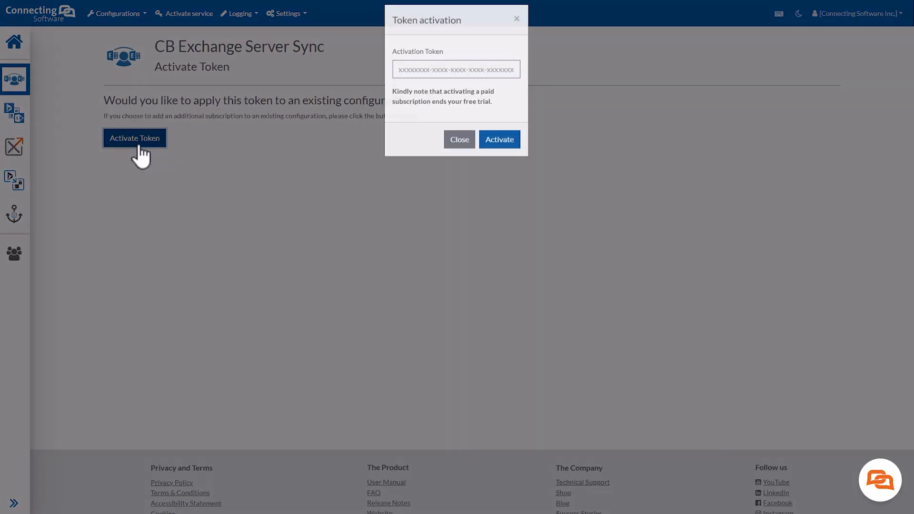
pyautogui.click(497, 149)
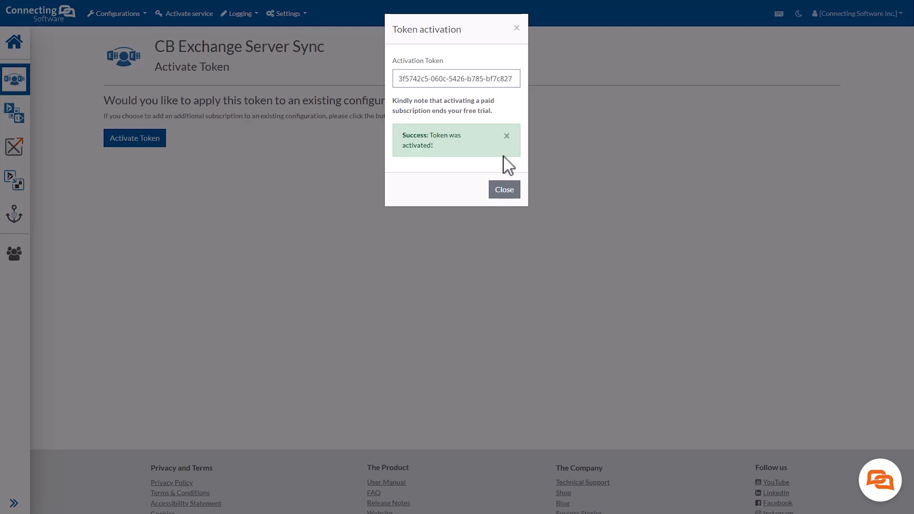
pyautogui.click(505, 191)
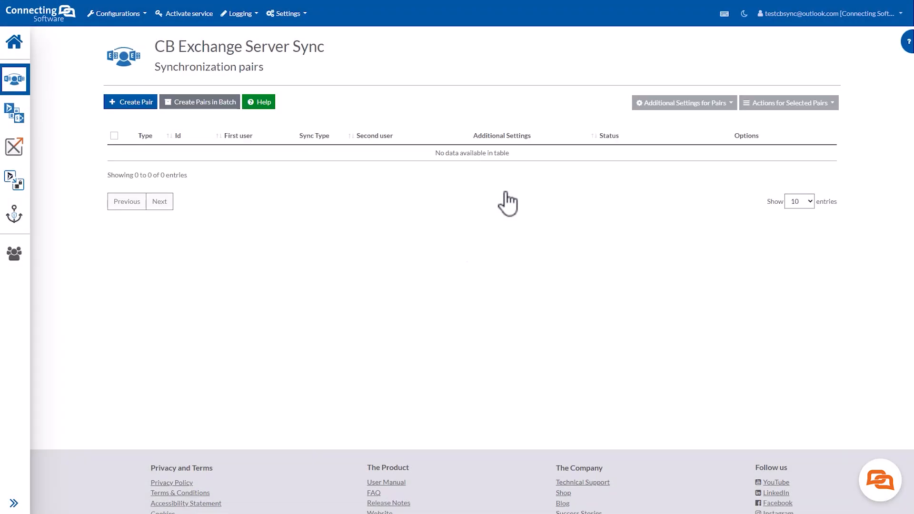
# Start a new sync pair and sign in the administrator account as first user via Microsoft.
pyautogui.click(138, 109)
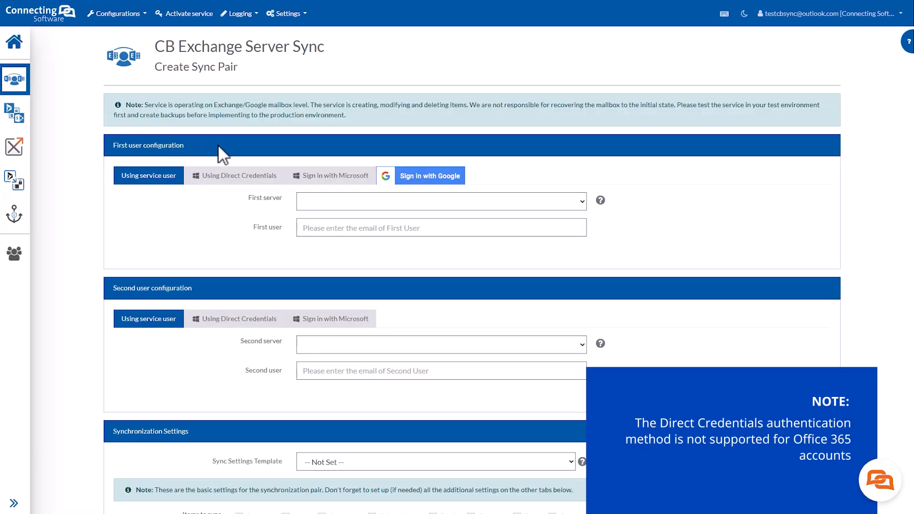
pyautogui.click(334, 181)
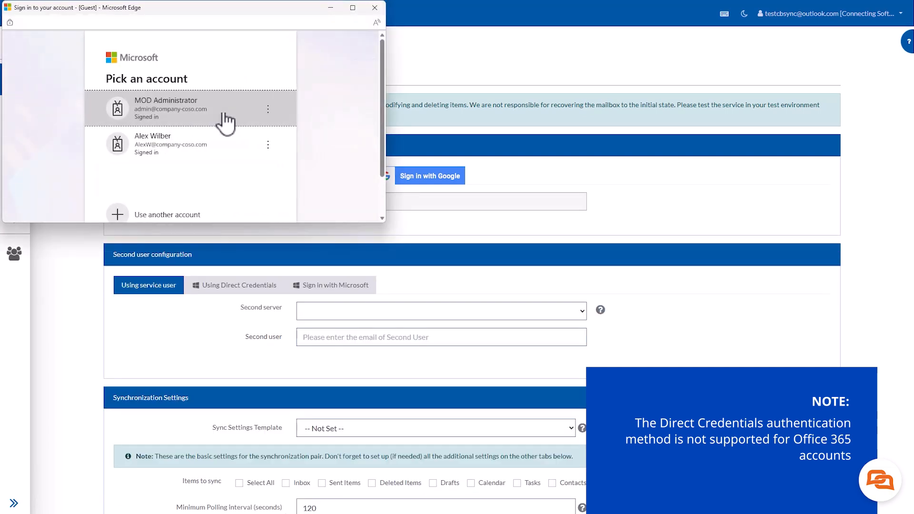
pyautogui.click(225, 114)
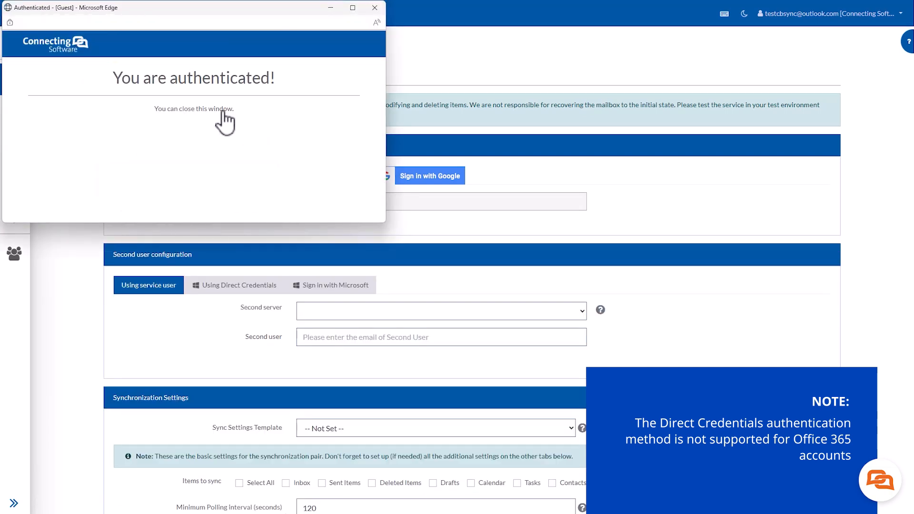
pyautogui.click(375, 9)
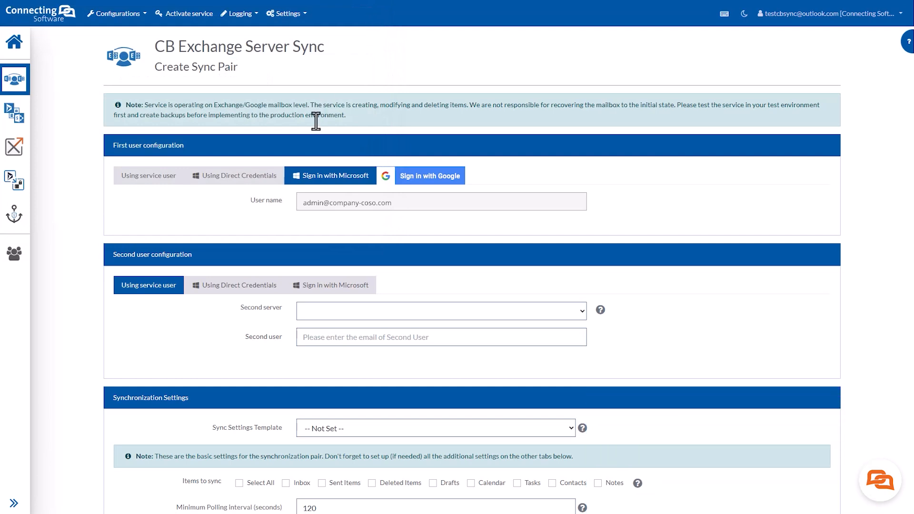
# Sign in the other Microsoft 365 account as the pair's second user.
pyautogui.click(338, 287)
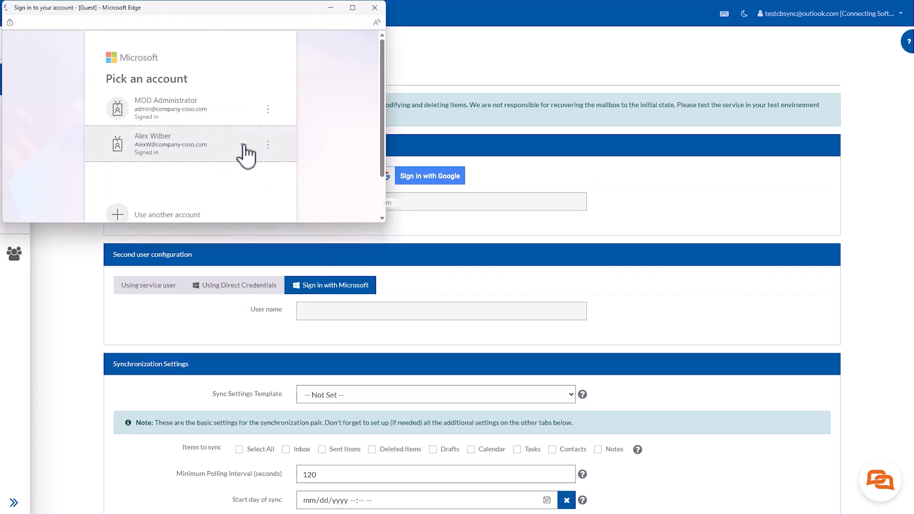
pyautogui.click(246, 156)
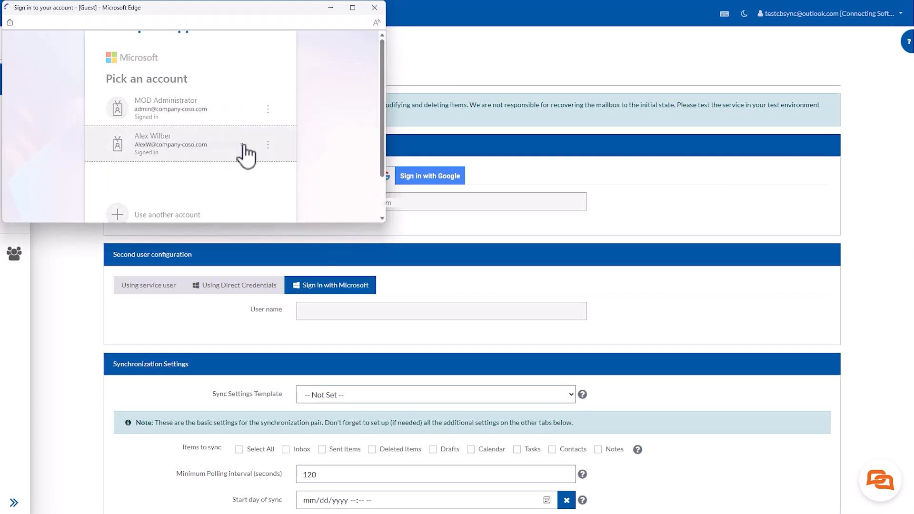
pyautogui.click(376, 9)
pyautogui.scroll(-5, 433, 343)
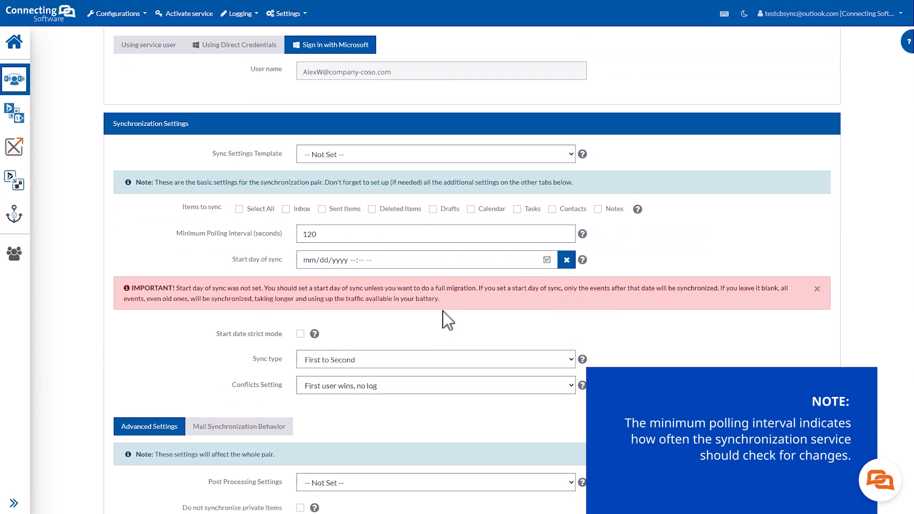
pyautogui.moveTo(475, 235)
pyautogui.click(418, 237)
# Set the minimum polling interval to 60 seconds and the sync start to 02/04/2026 02:17 PM.
pyautogui.hotkey('ctrl', 'a')
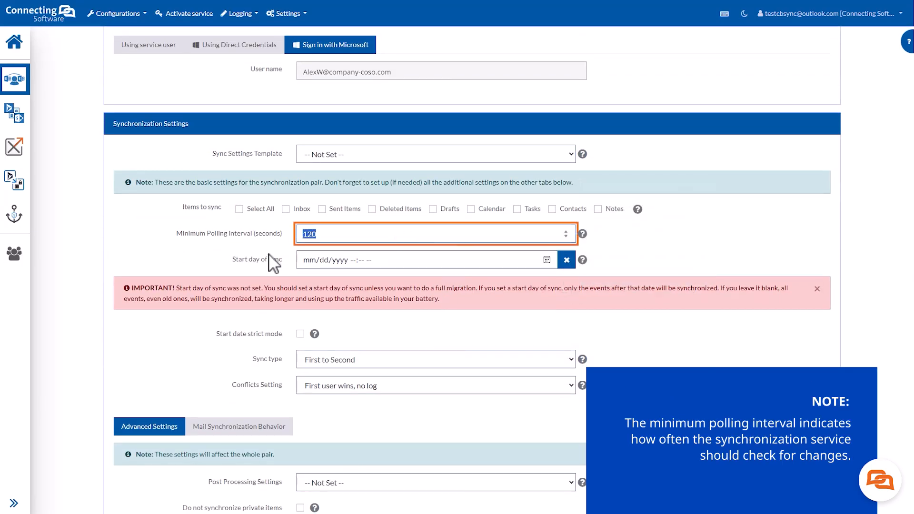
pyautogui.write('60')
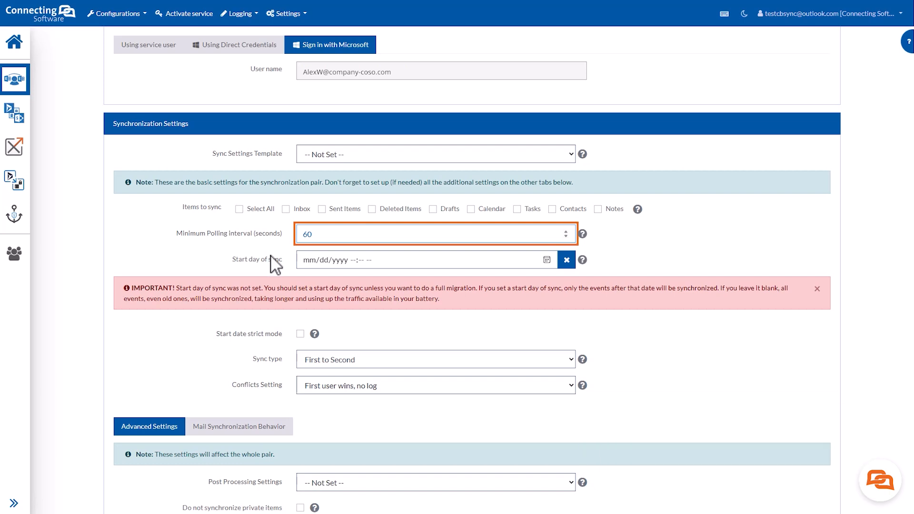
pyautogui.moveTo(464, 261)
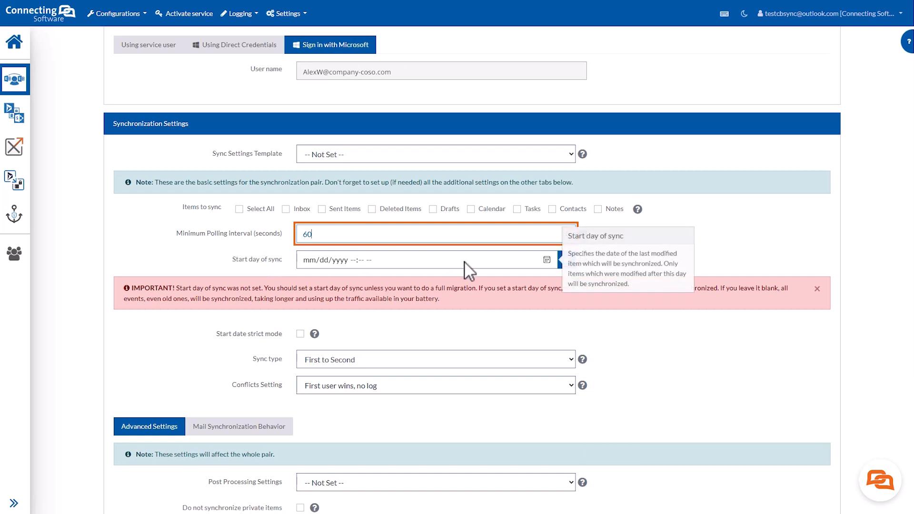
pyautogui.click(547, 260)
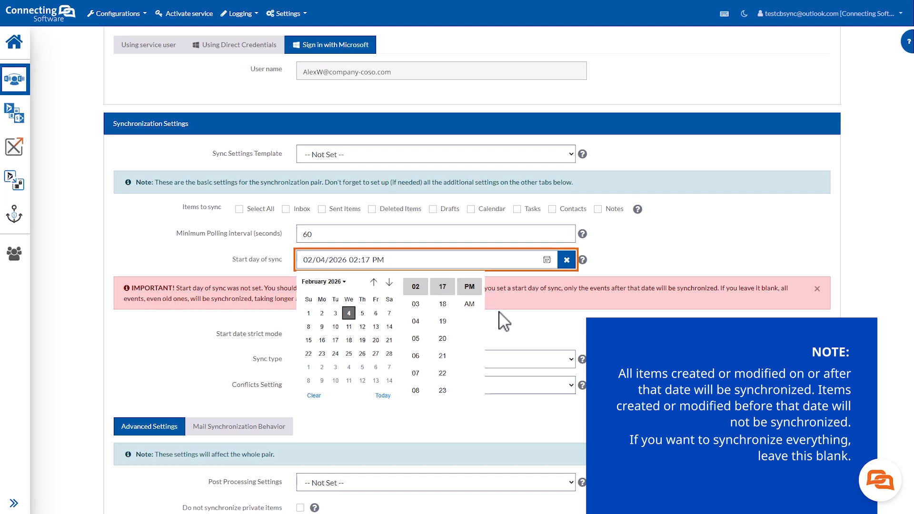
pyautogui.click(500, 312)
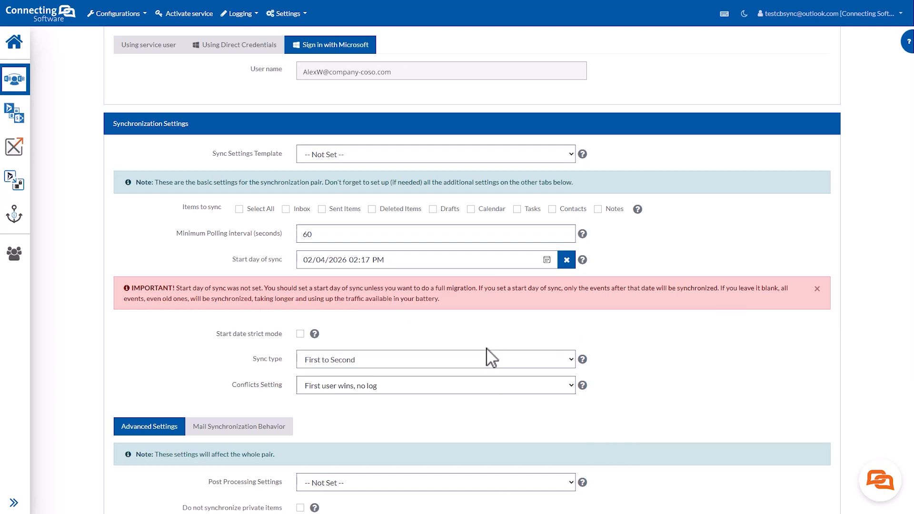
pyautogui.moveTo(483, 357)
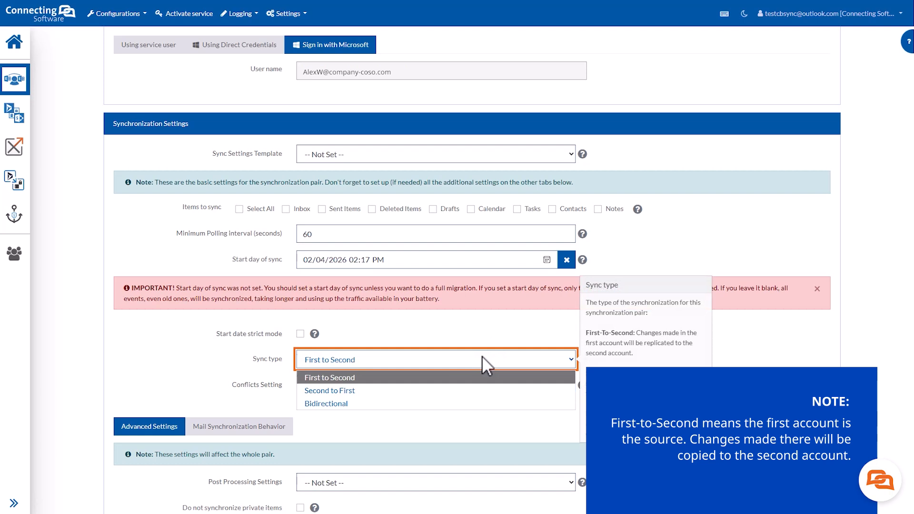
# Set the sync type to Bidirectional and keep conflicts as 'First user wins, no log'.
pyautogui.click(470, 389)
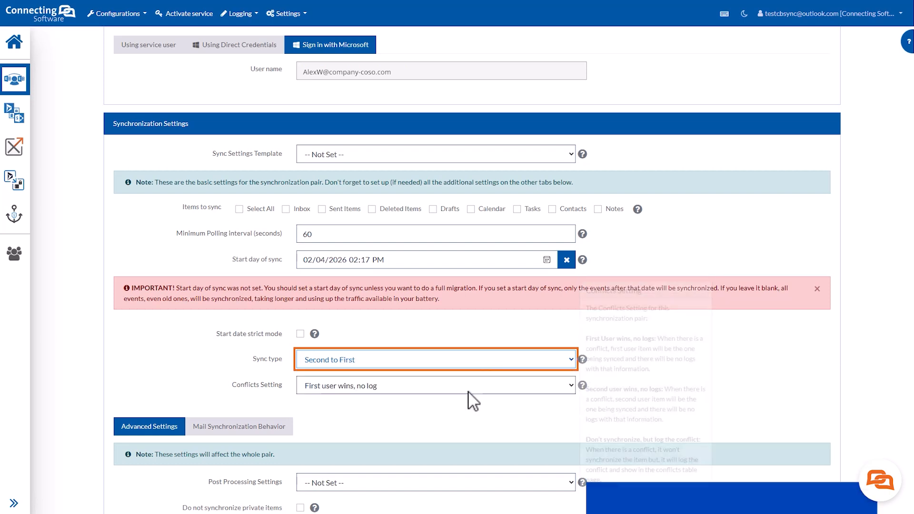
pyautogui.click(477, 366)
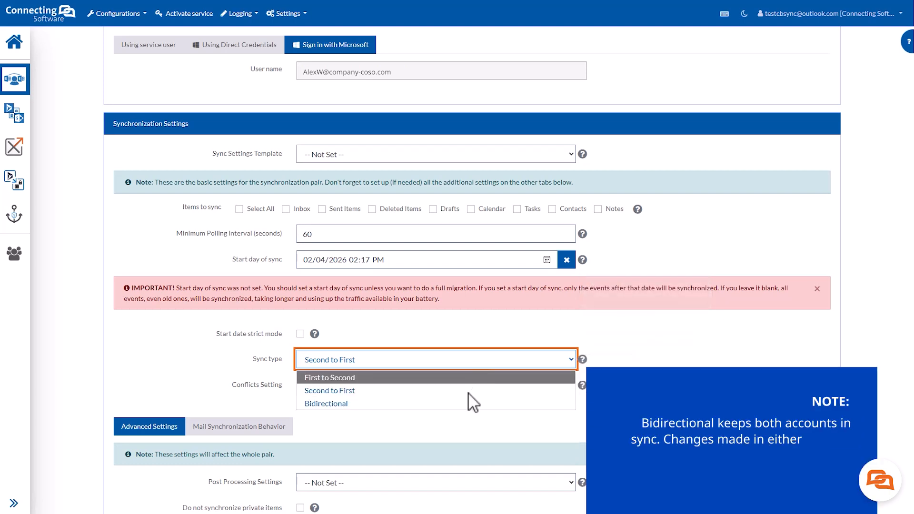
pyautogui.click(472, 403)
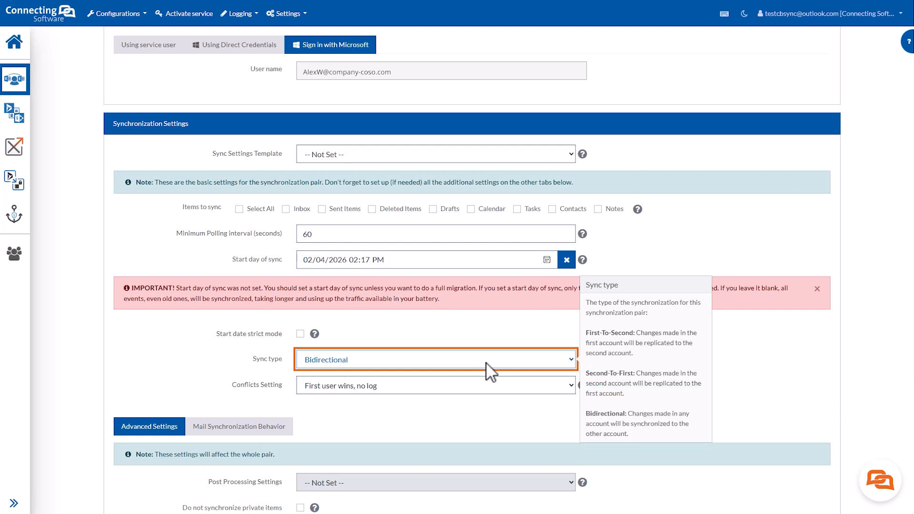
pyautogui.click(491, 386)
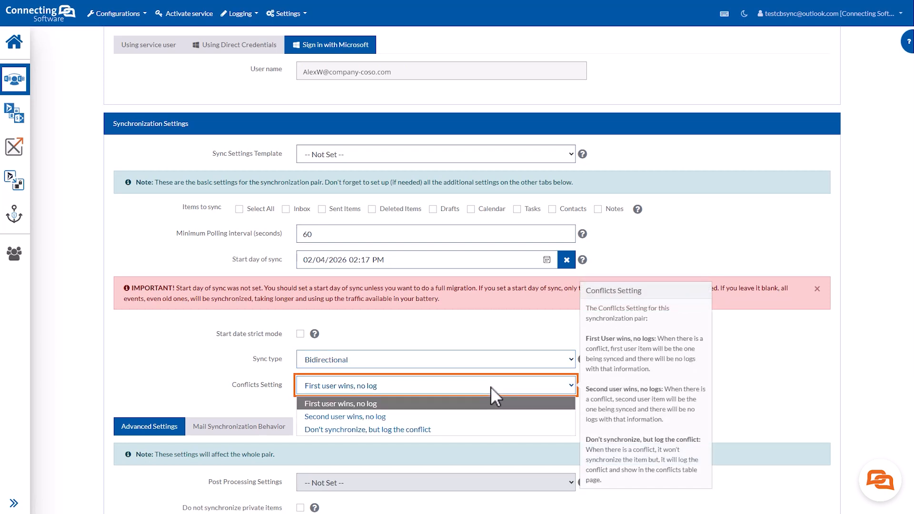
pyautogui.click(490, 387)
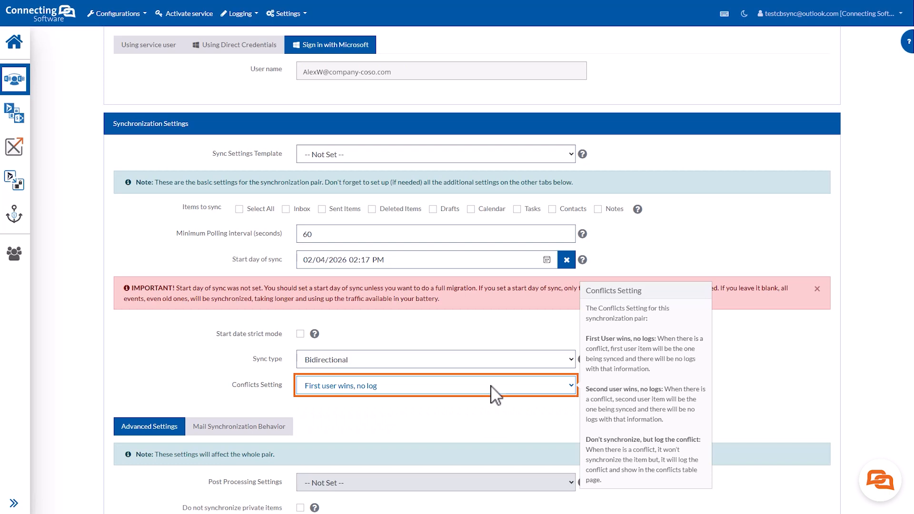
pyautogui.scroll(-3, 495, 395)
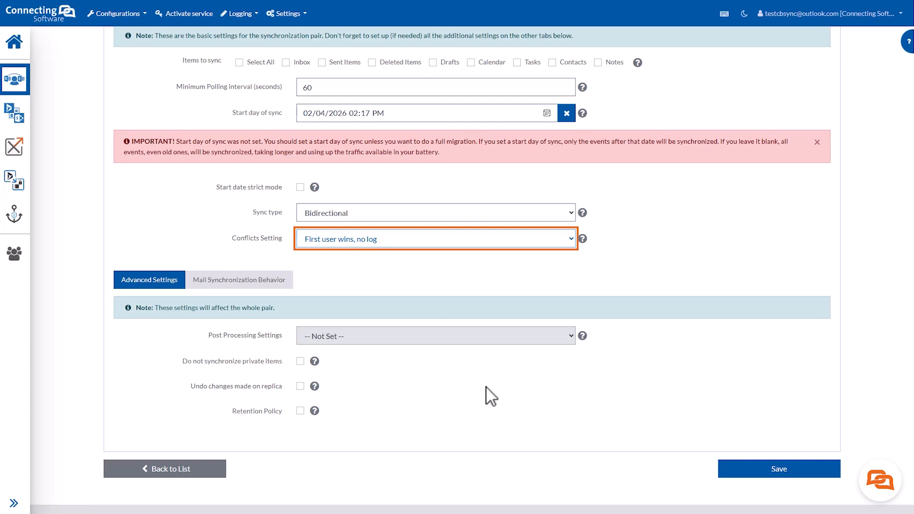
pyautogui.moveTo(300, 362)
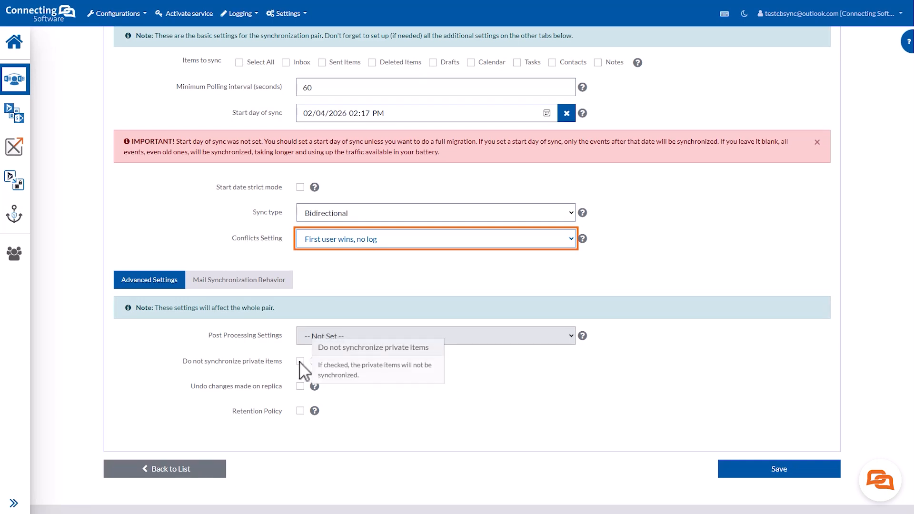
pyautogui.scroll(1, 301, 365)
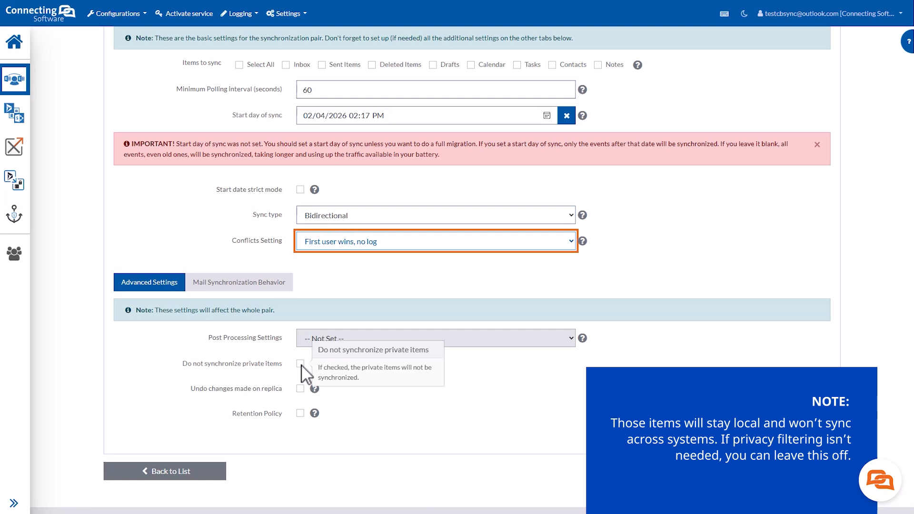
pyautogui.moveTo(303, 397)
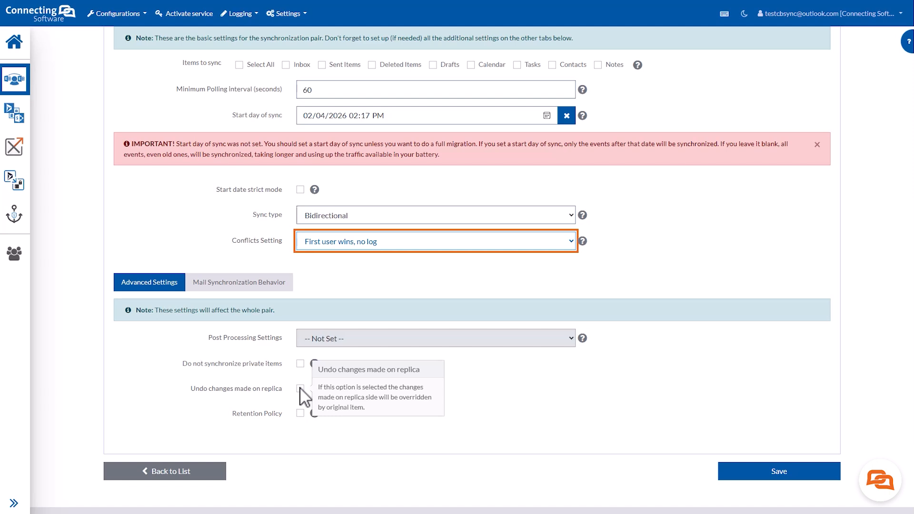
pyautogui.moveTo(308, 414)
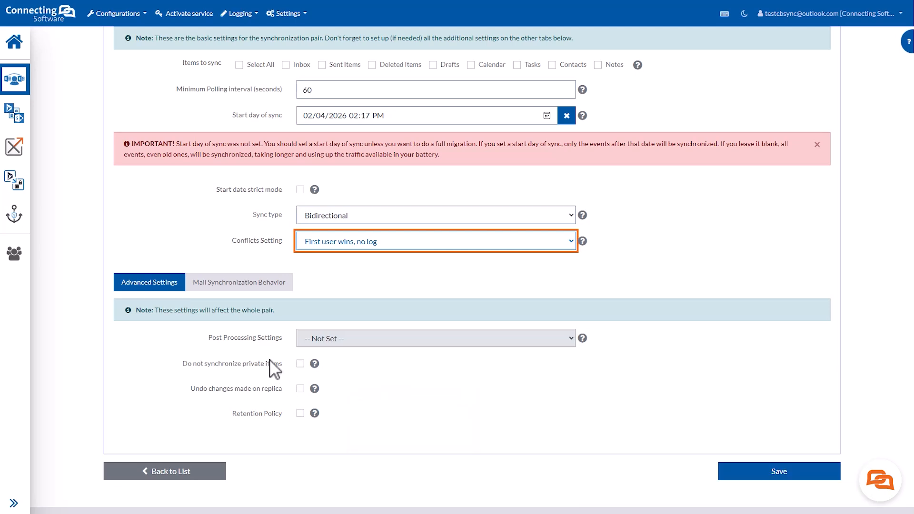
# Show the Mail Synchronization Behavior settings, leaving Sync Read Flag, top-level folders and subfolders unchecked.
pyautogui.click(262, 288)
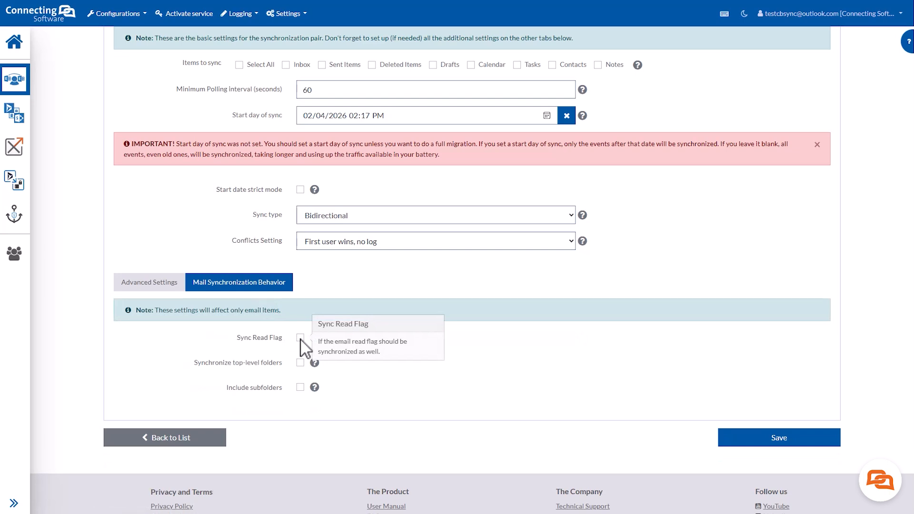
pyautogui.moveTo(304, 371)
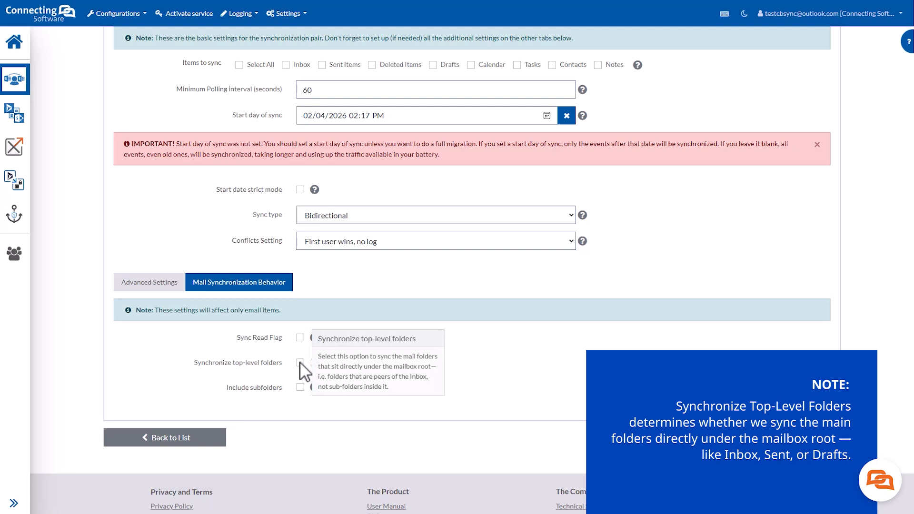
pyautogui.moveTo(302, 388)
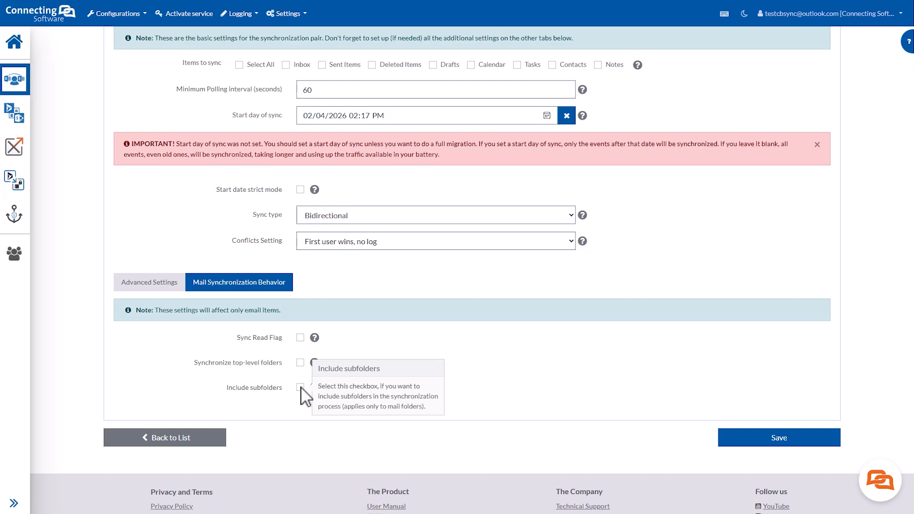
pyautogui.scroll(-1, 300, 387)
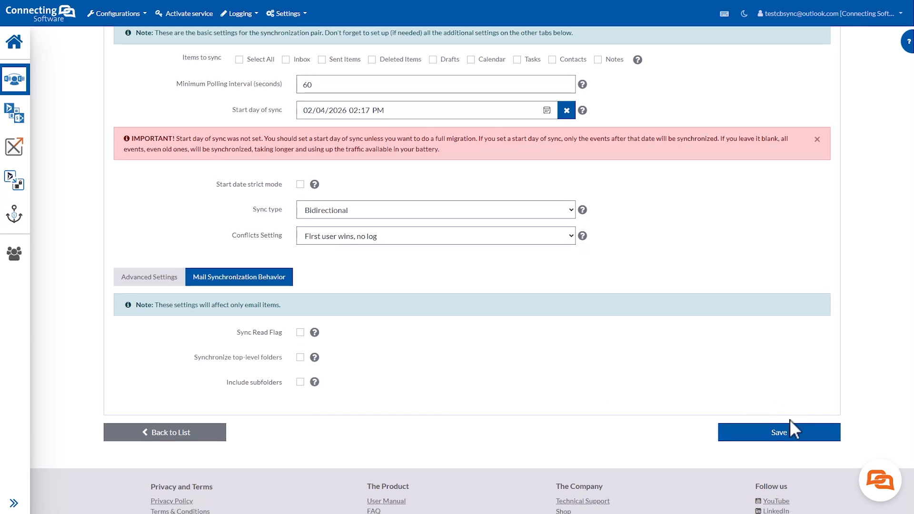
# Save the sync pair and confirm with Yes in the start-date dialog.
pyautogui.click(792, 437)
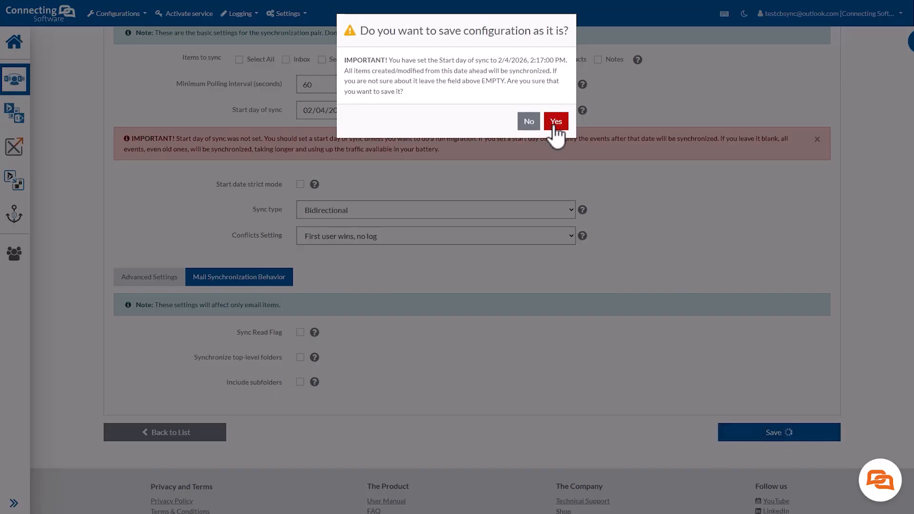
pyautogui.click(556, 123)
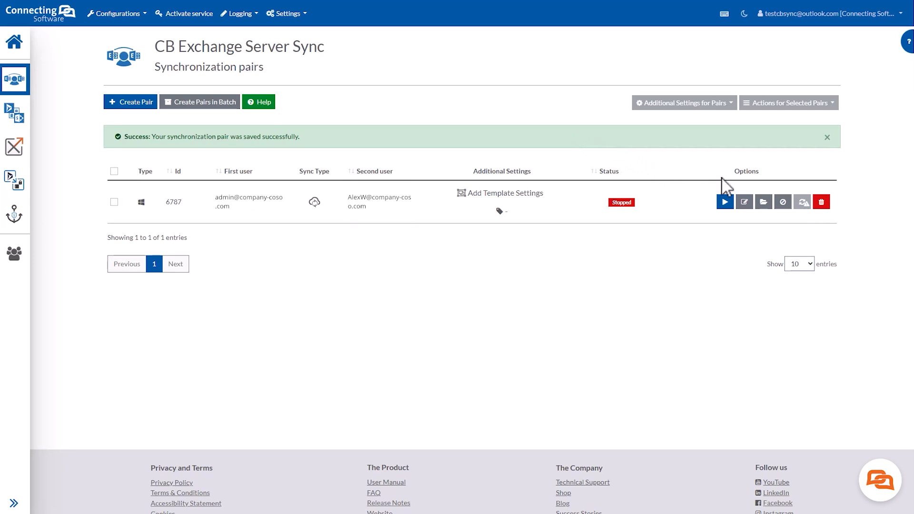
# Map the first mailbox's Calendar to the second mailbox's Calendar, save, and return to sync pairs.
pyautogui.click(764, 204)
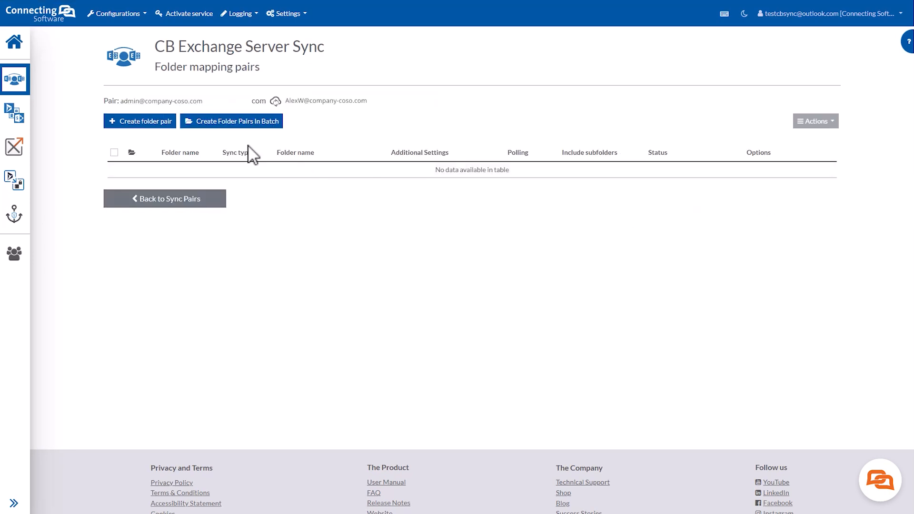
pyautogui.click(168, 125)
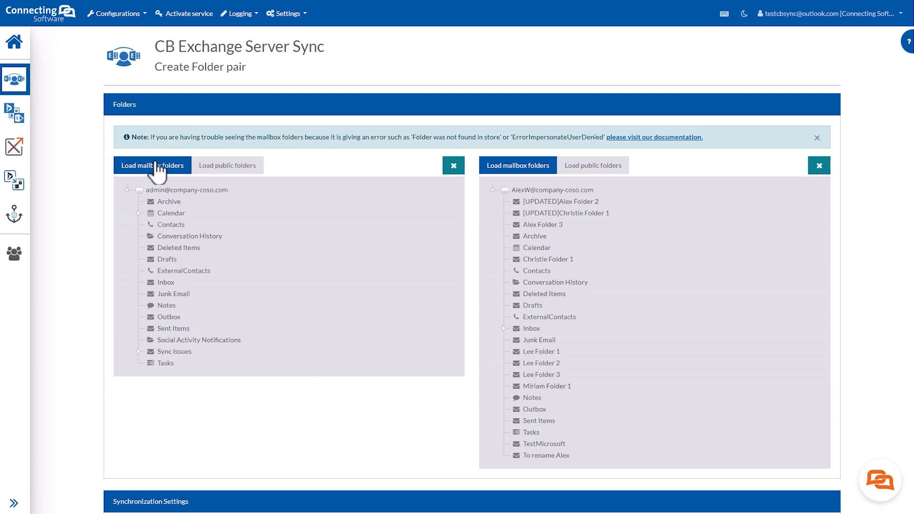
pyautogui.click(164, 213)
pyautogui.click(543, 203)
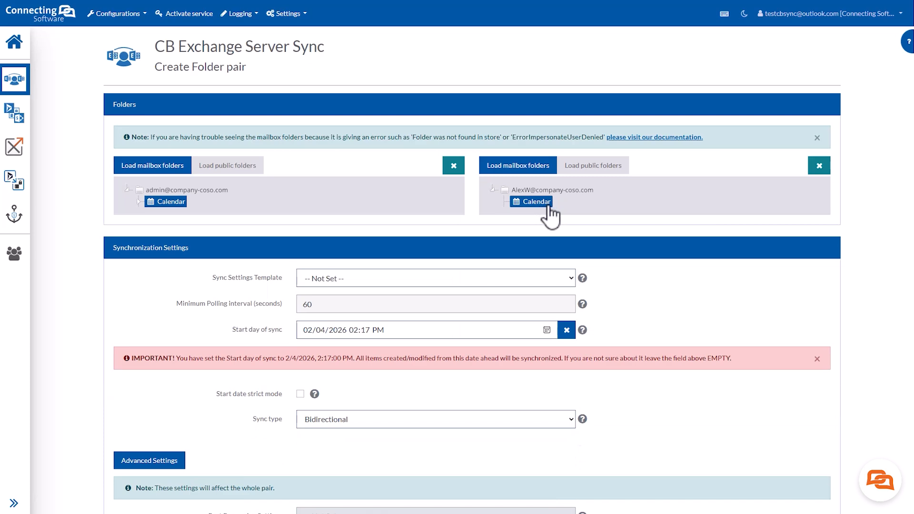
pyautogui.scroll(-5, 550, 212)
pyautogui.click(772, 410)
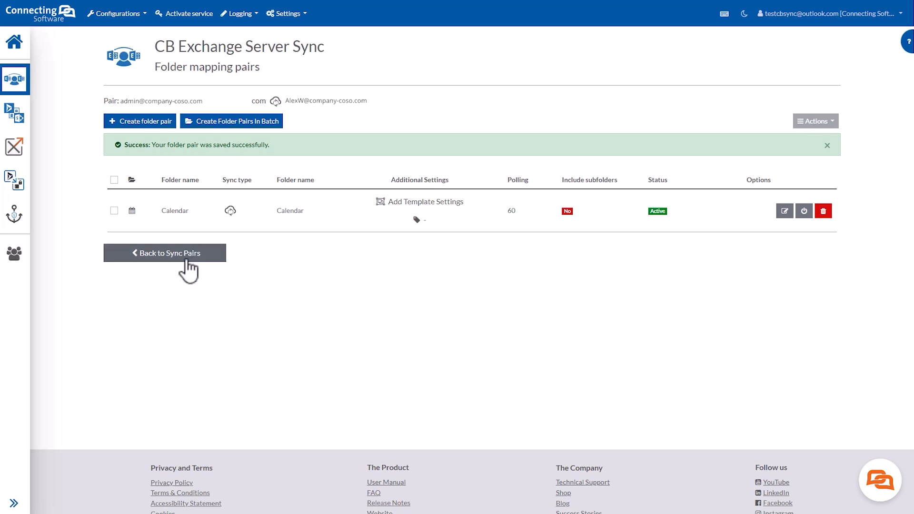
pyautogui.click(187, 261)
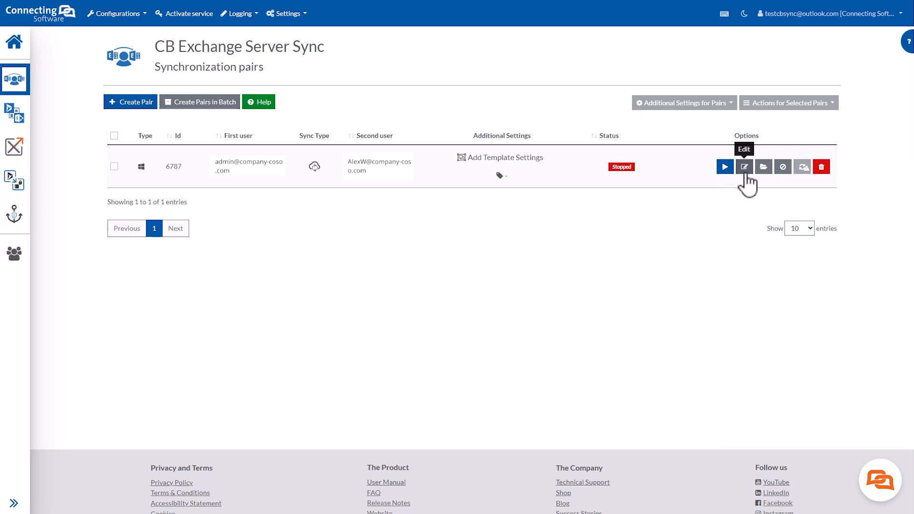
pyautogui.click(783, 167)
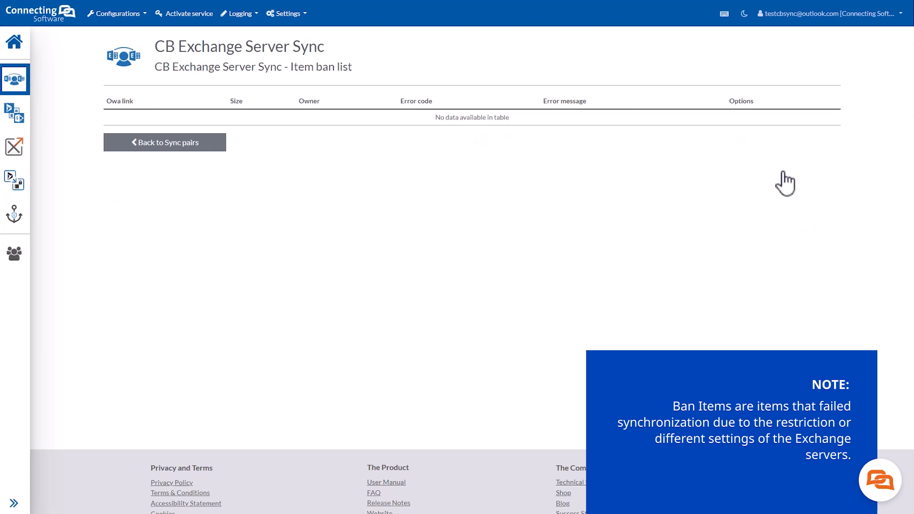
pyautogui.click(205, 146)
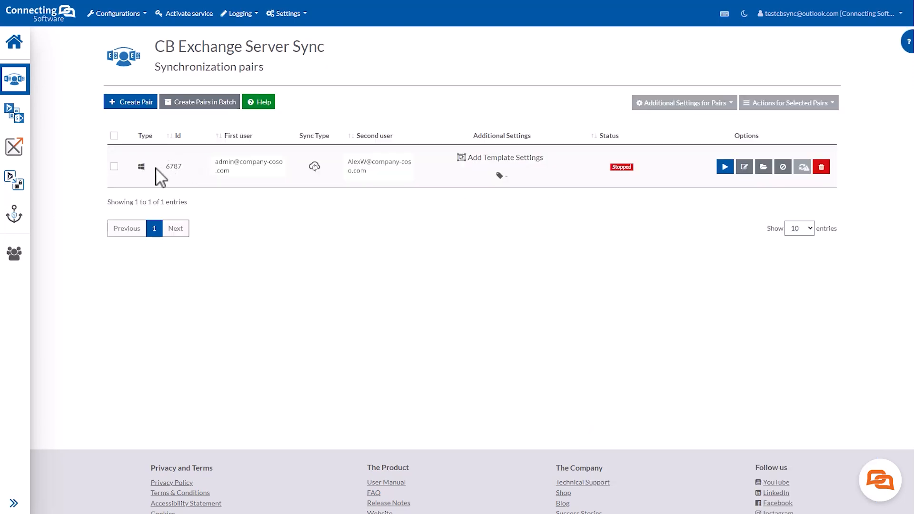
# Select the new sync pair and show the Actions for Selected Pairs options.
pyautogui.click(115, 167)
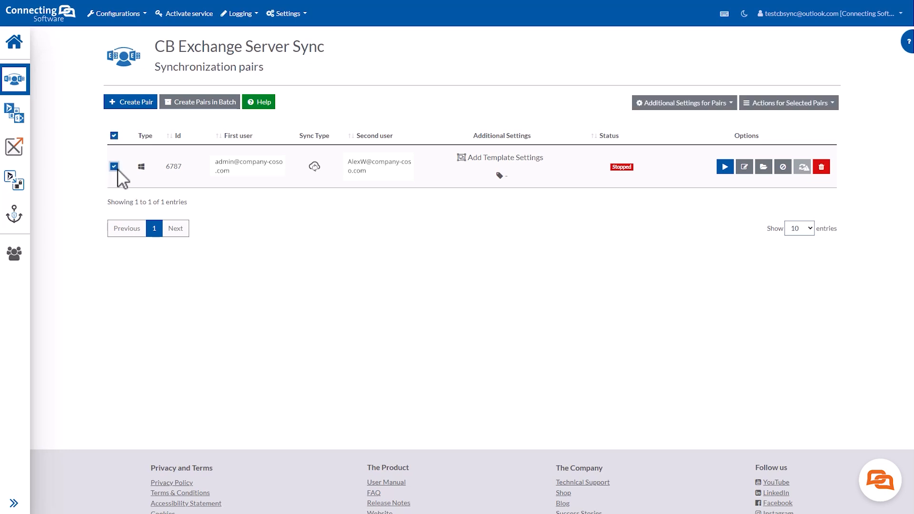
pyautogui.click(809, 105)
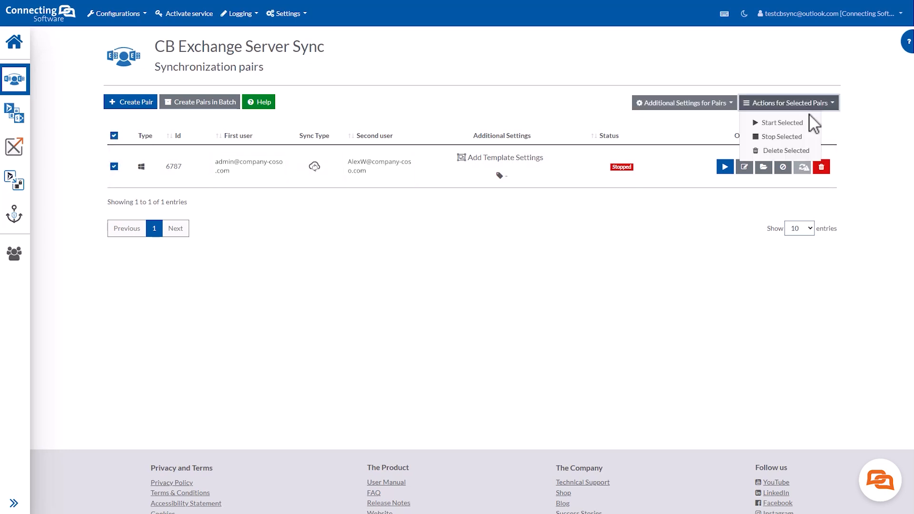